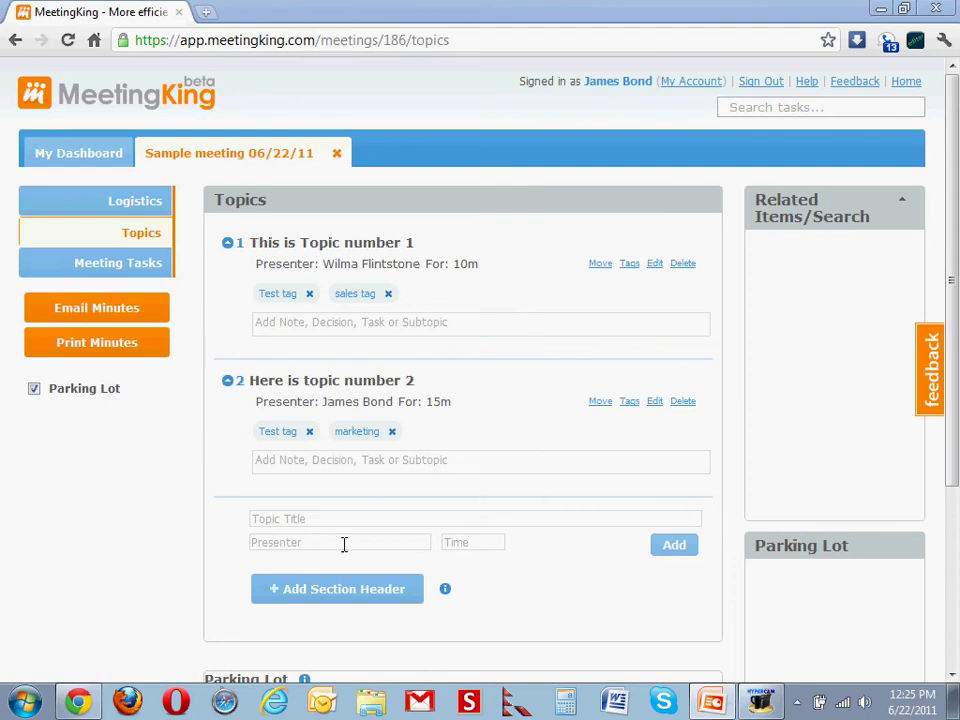
- Add a third topic titled "various" to the meeting, without a presenter or time
{"action": "left_click", "coordinate": [323, 516]}
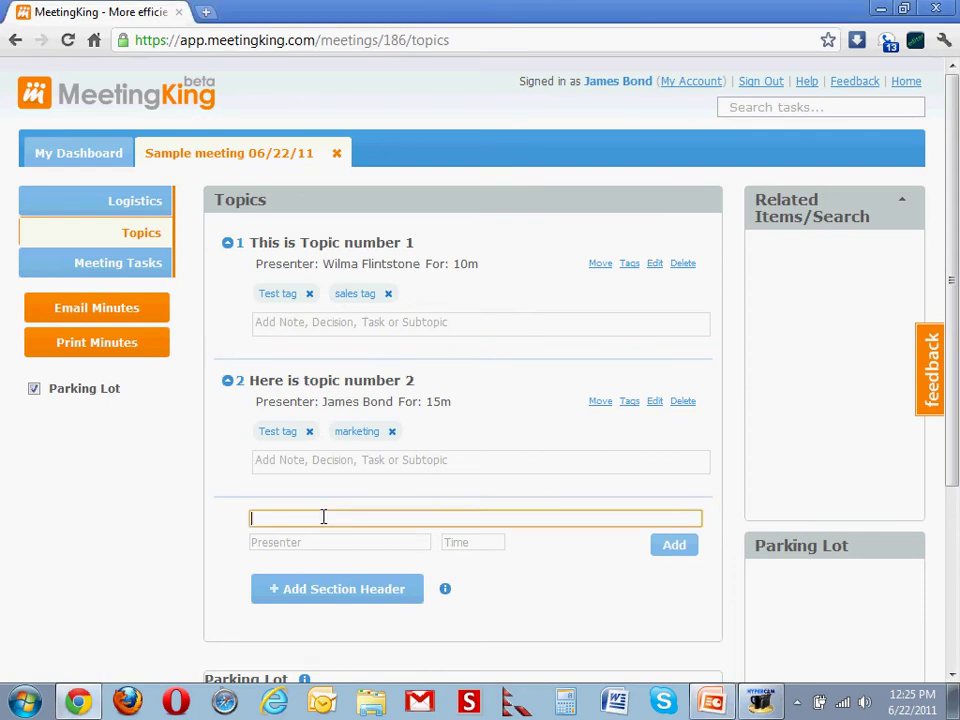
{"action": "type", "text": "various"}
{"action": "key", "text": "Return"}
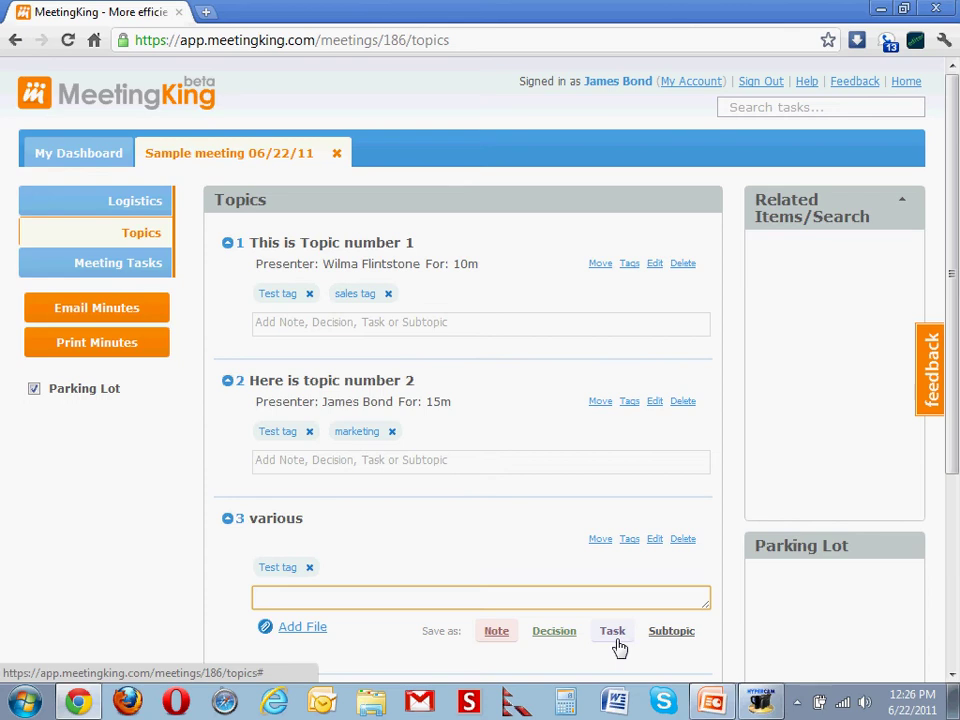
- Add the note "this is a short note" under the first topic
{"action": "left_click", "coordinate": [290, 321]}
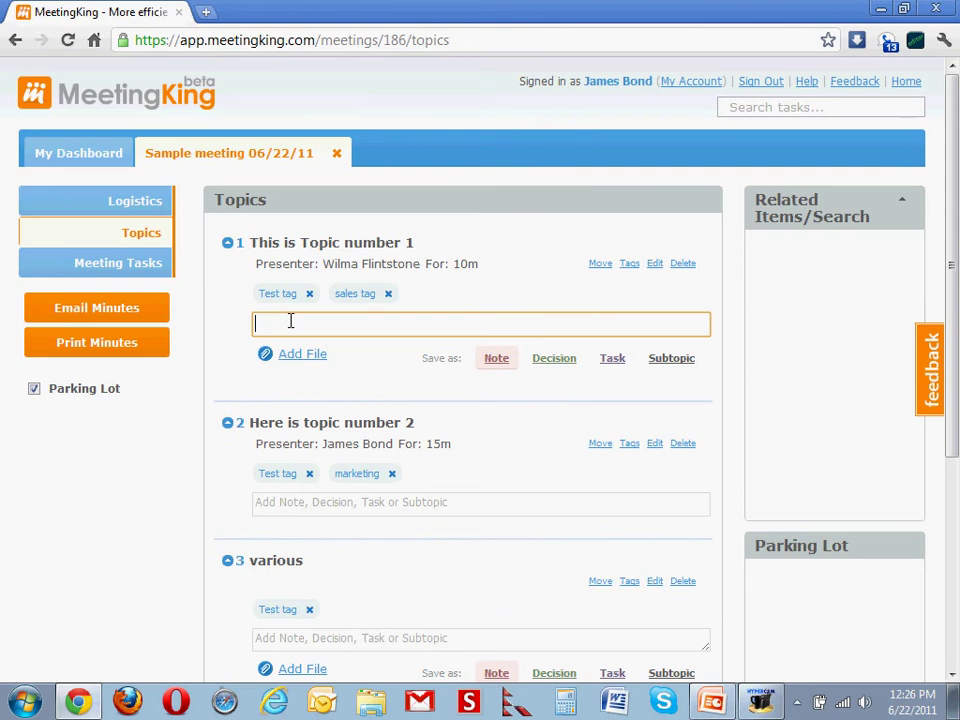
{"action": "type", "text": "this is a short note"}
{"action": "key", "text": "Tab"}
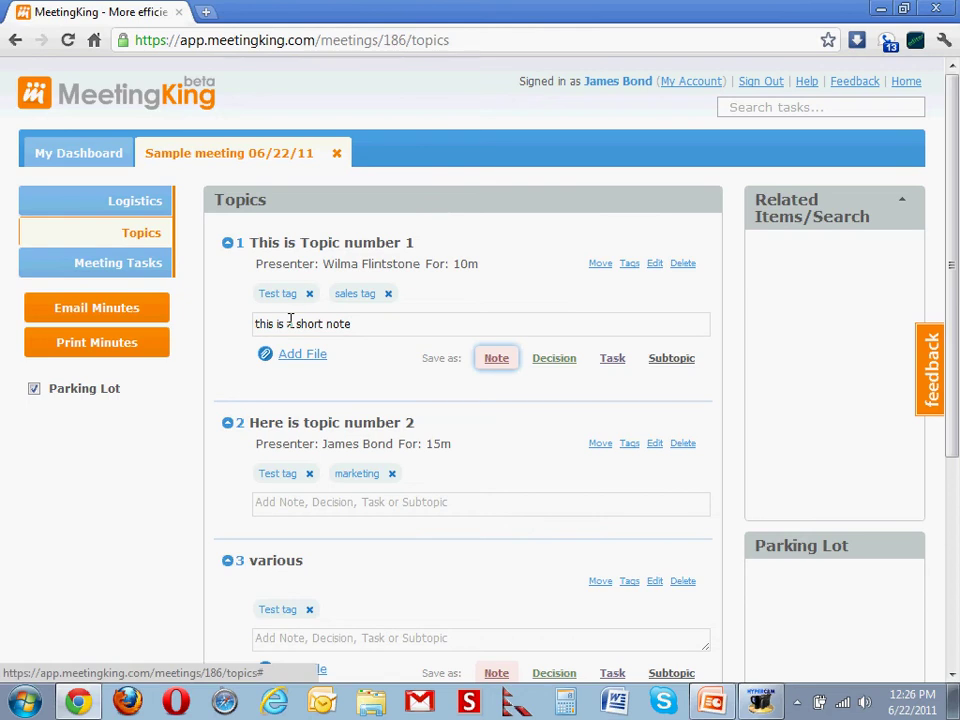
{"action": "key", "text": "Return"}
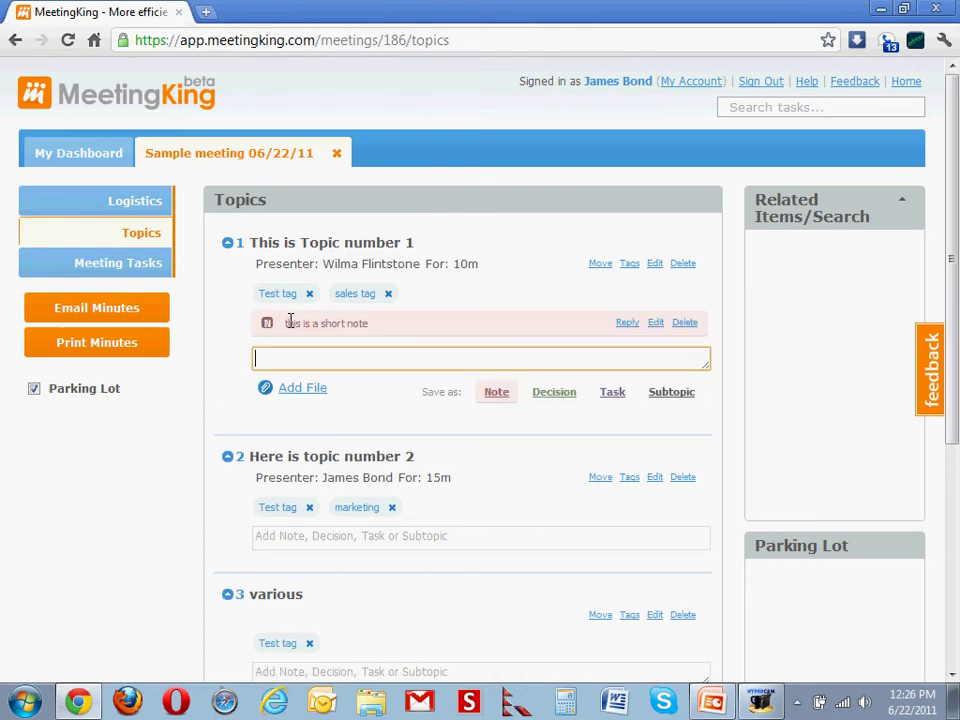
- Record "the is a decision" as a decision under the first topic
{"action": "type", "text": "the is a decisions"}
{"action": "key", "text": "BackSpace"}
{"action": "key", "text": "Tab"}
{"action": "key", "text": "Tab"}
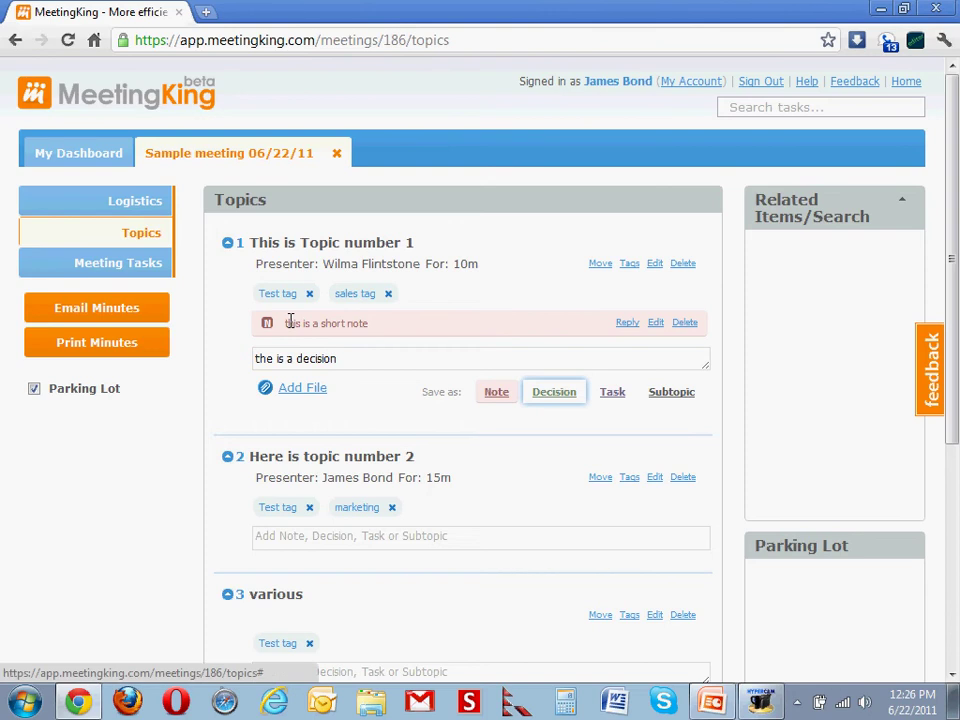
{"action": "key", "text": "Return"}
- Add a first-topic task reading "this is a task for" plus the organizer's first name, owned by the organizer and due 06/24/11
{"action": "type", "text": "this is a task for james"}
{"action": "key", "text": "Tab"}
{"action": "key", "text": "Tab"}
{"action": "key", "text": "Tab"}
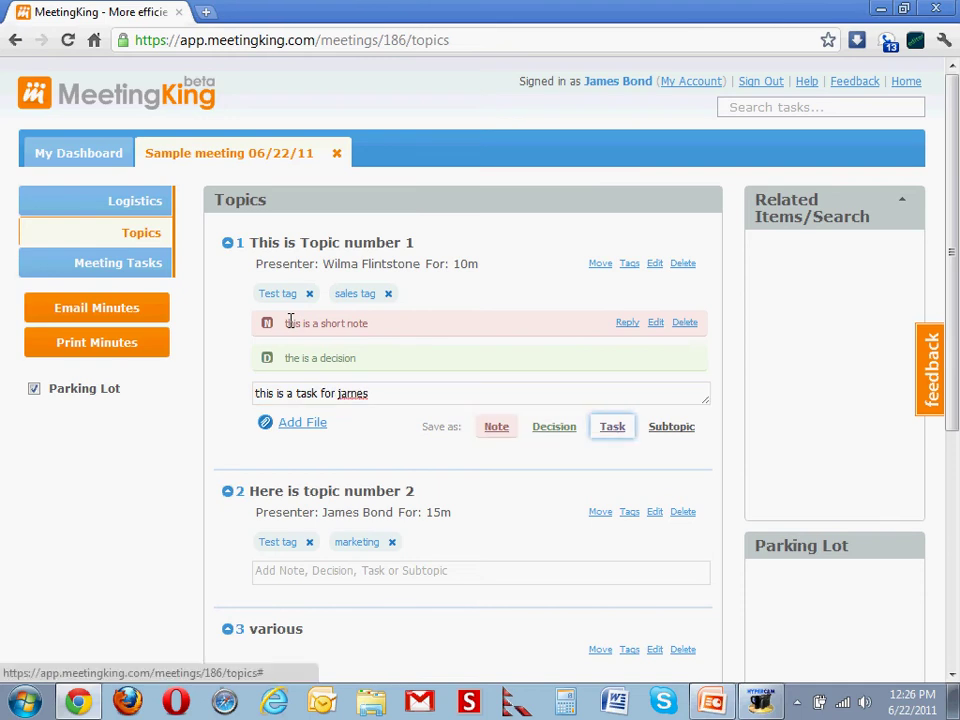
{"action": "key", "text": "Return"}
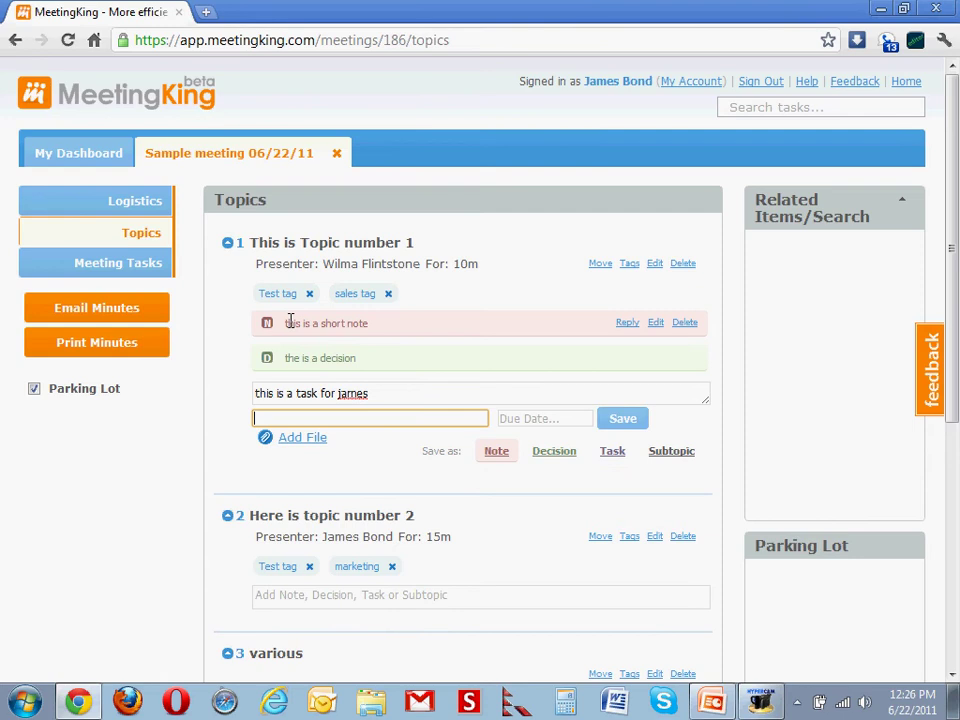
{"action": "type", "text": "jam"}
{"action": "key", "text": "Down"}
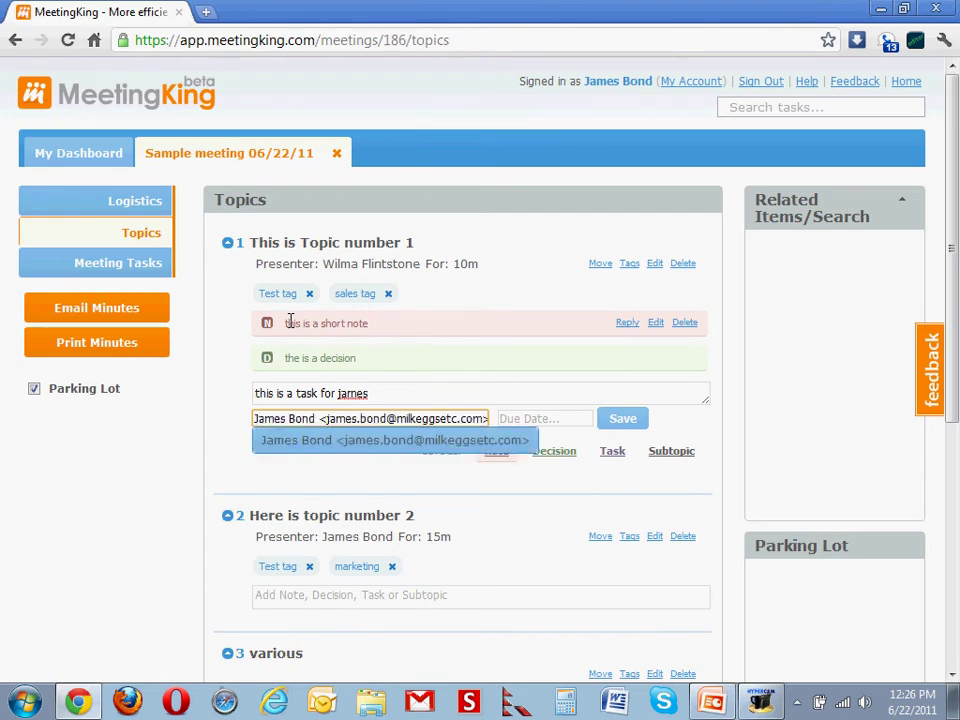
{"action": "key", "text": "Return"}
{"action": "key", "text": "Tab"}
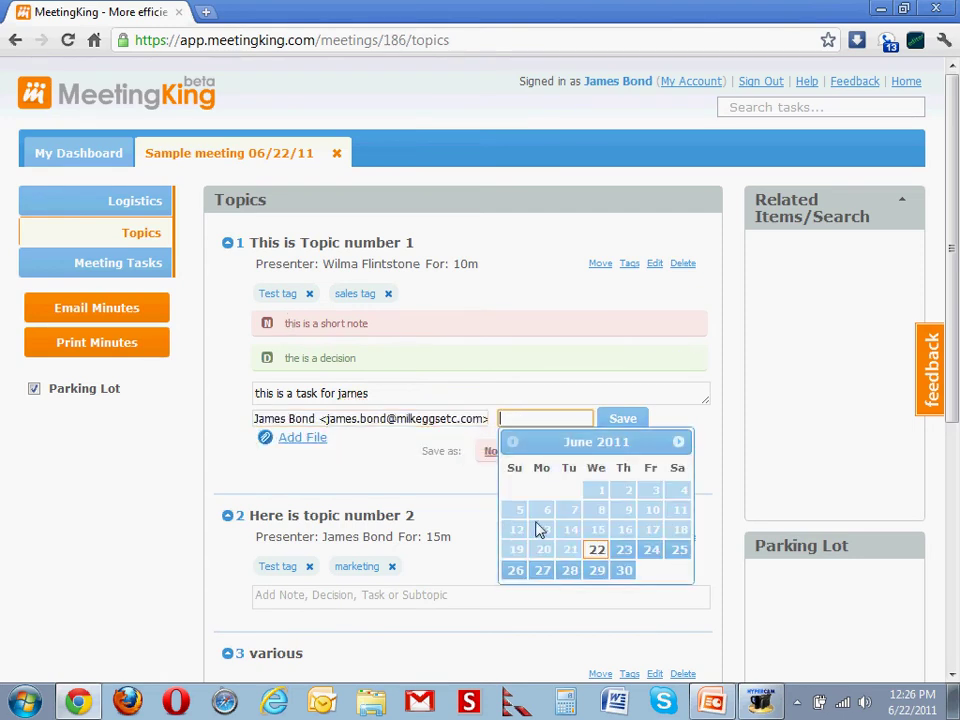
{"action": "left_click", "coordinate": [651, 552]}
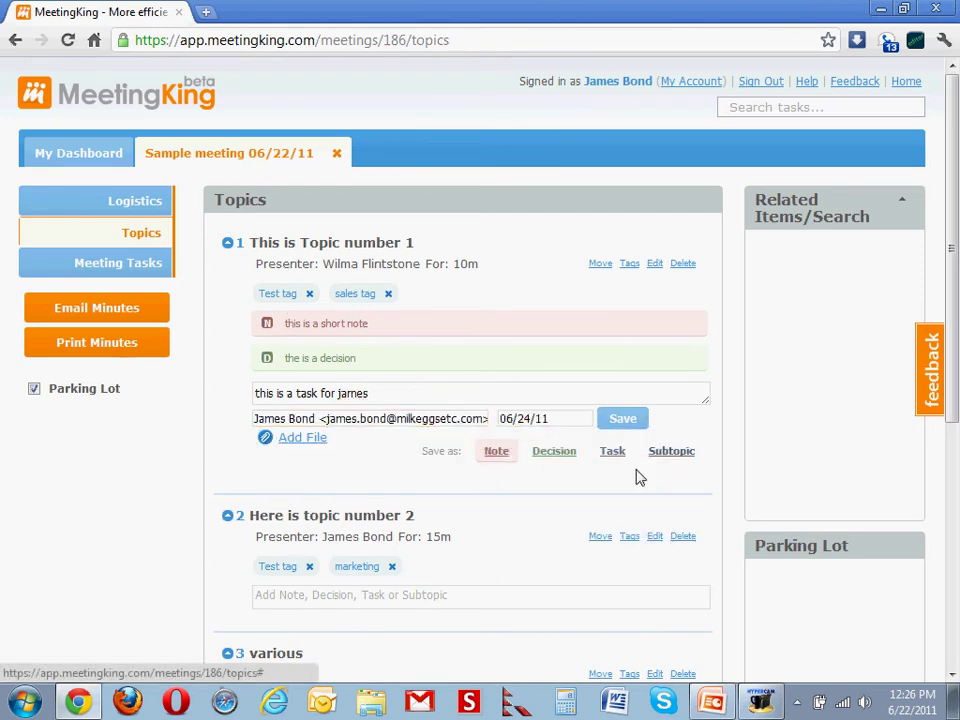
{"action": "left_click", "coordinate": [623, 421]}
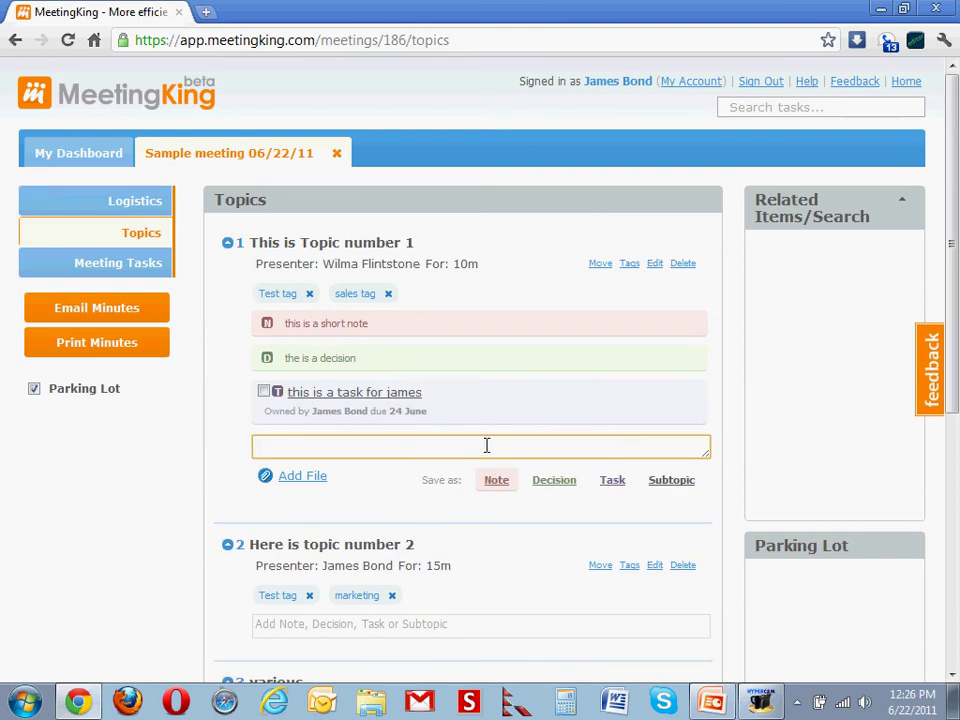
- Add a first-topic task reading "this is a task for" plus the topic presenter's first name, owned by that presenter and due June 24
{"action": "type", "text": "this is a task for wilma"}
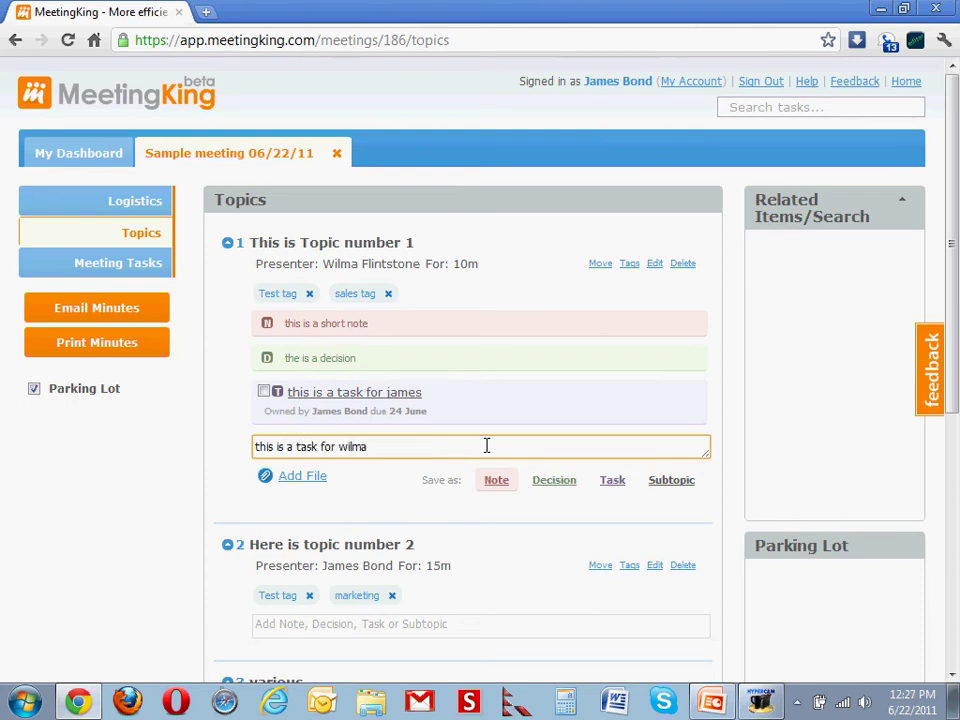
{"action": "key", "text": "Tab"}
{"action": "key", "text": "Tab"}
{"action": "key", "text": "Return"}
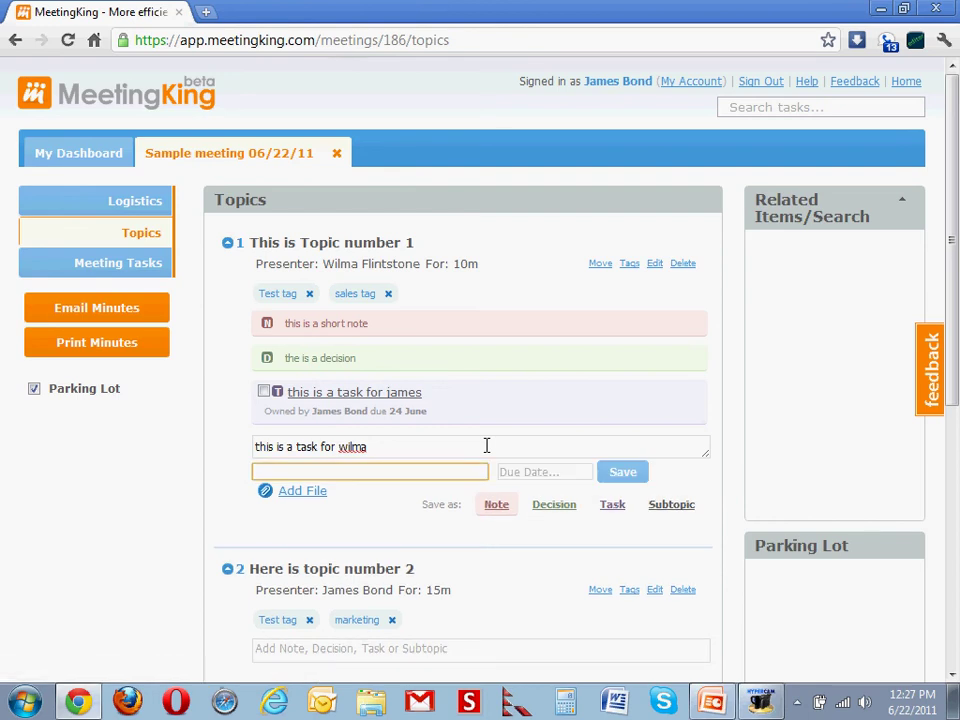
{"action": "type", "text": "wilm"}
{"action": "key", "text": "Down"}
{"action": "key", "text": "Return"}
{"action": "key", "text": "Tab"}
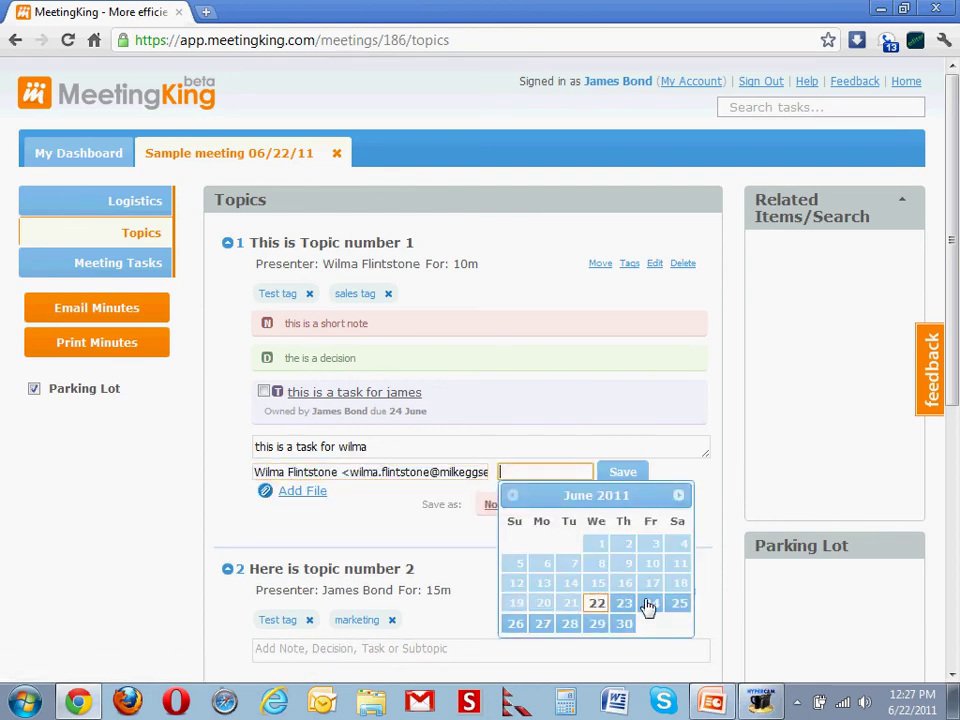
{"action": "left_click", "coordinate": [651, 606]}
{"action": "left_click", "coordinate": [621, 475]}
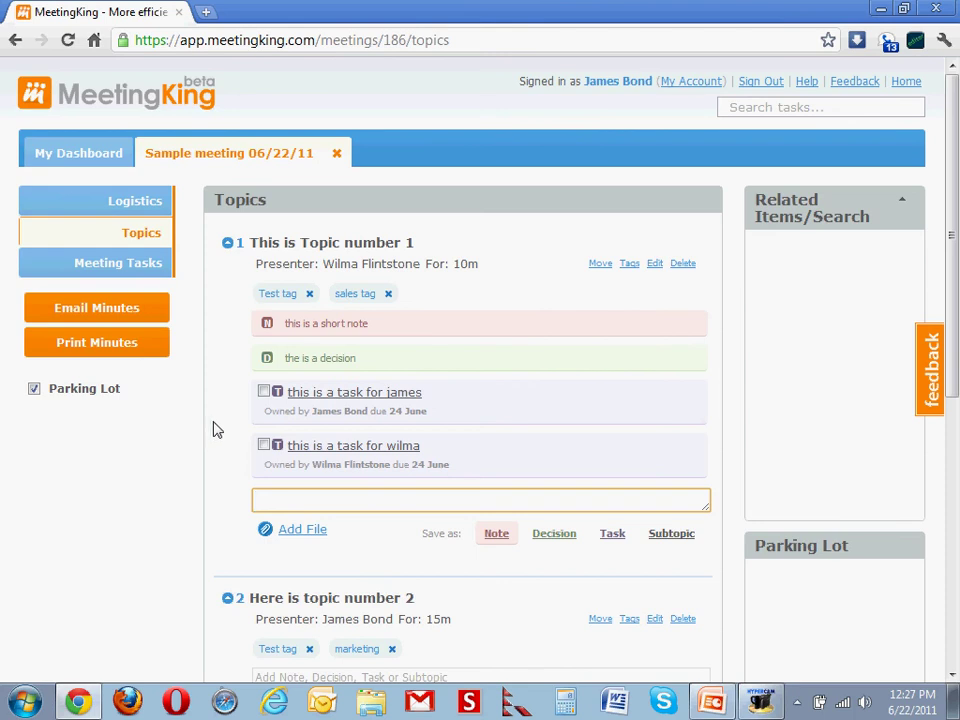
- Review the dashboard's task lists and the Sample meeting minutes down to the Task Summary, returning to the meeting's topics
{"action": "left_click", "coordinate": [93, 156]}
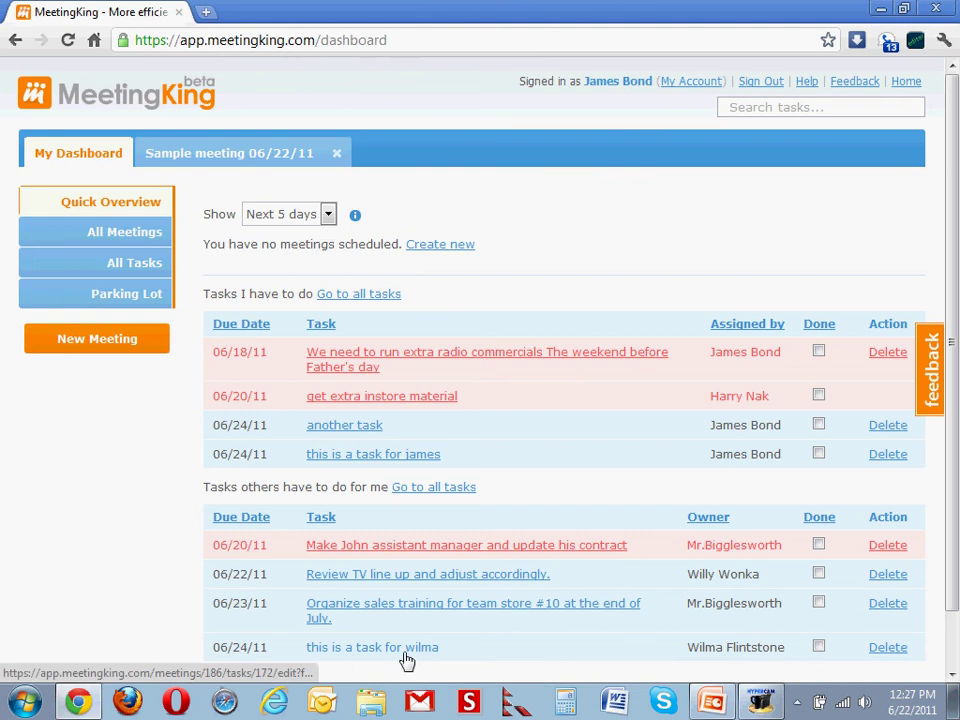
{"action": "left_click", "coordinate": [247, 160]}
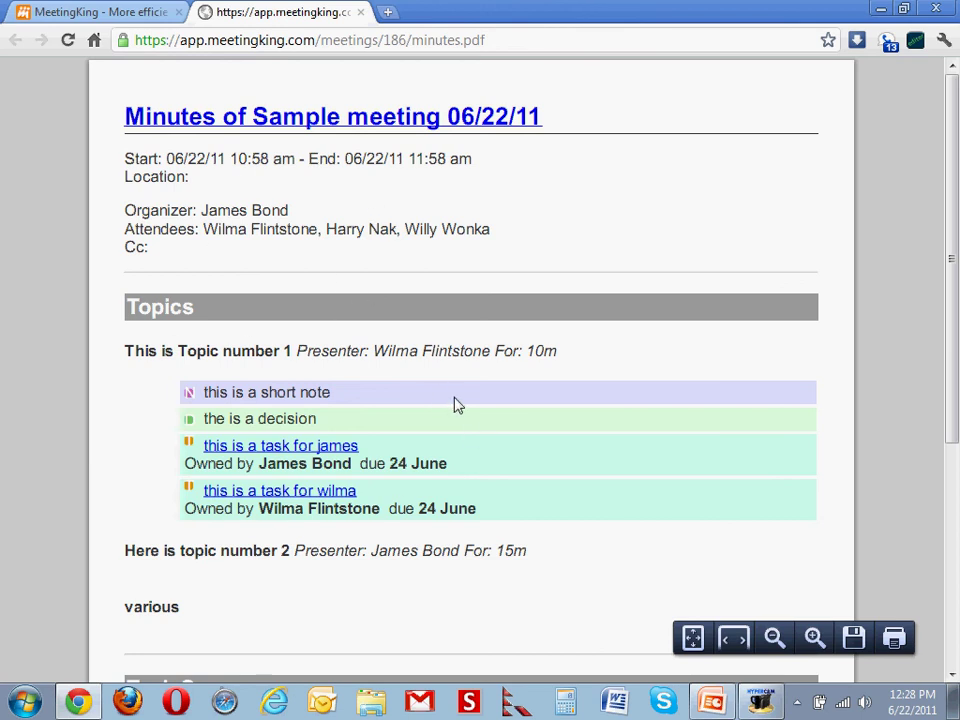
{"action": "scroll", "coordinate": [455, 404], "scroll_direction": "down", "scroll_amount": 5}
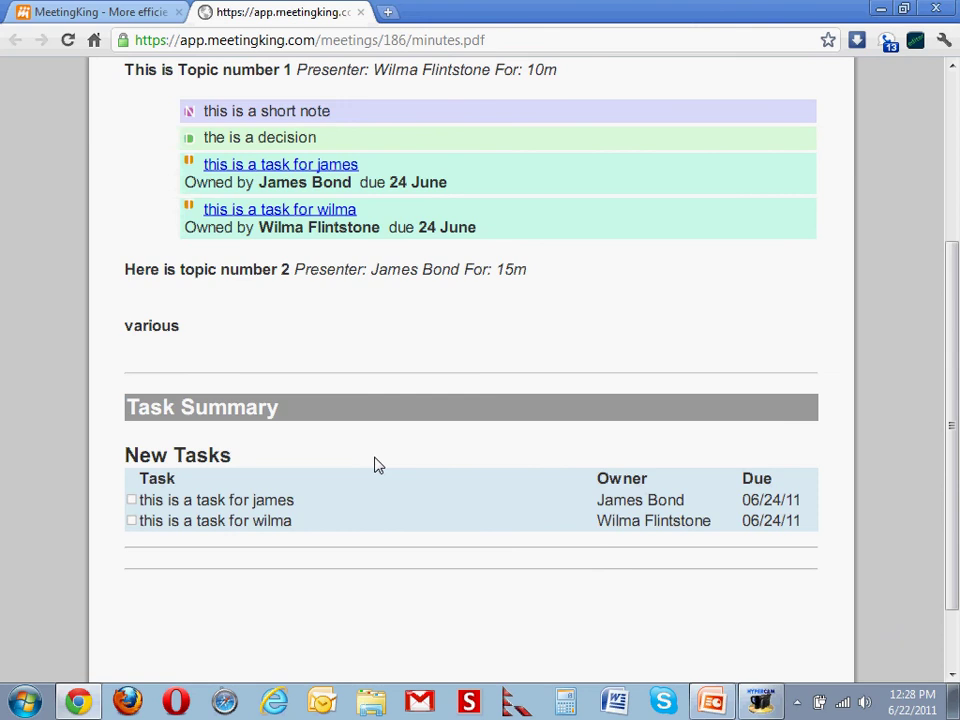
{"action": "left_click", "coordinate": [113, 20]}
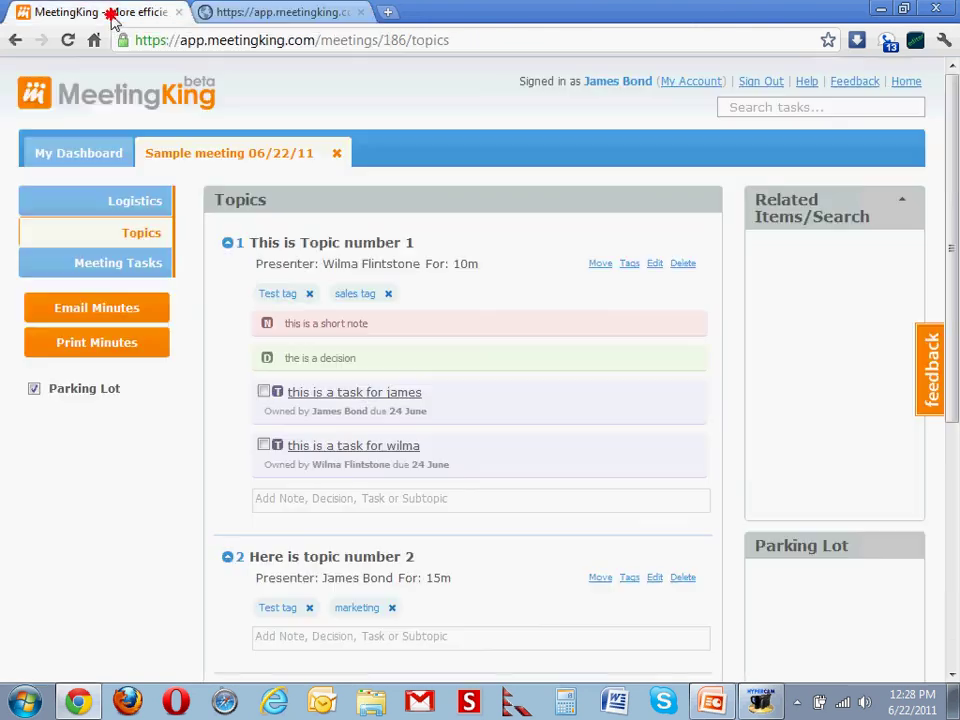